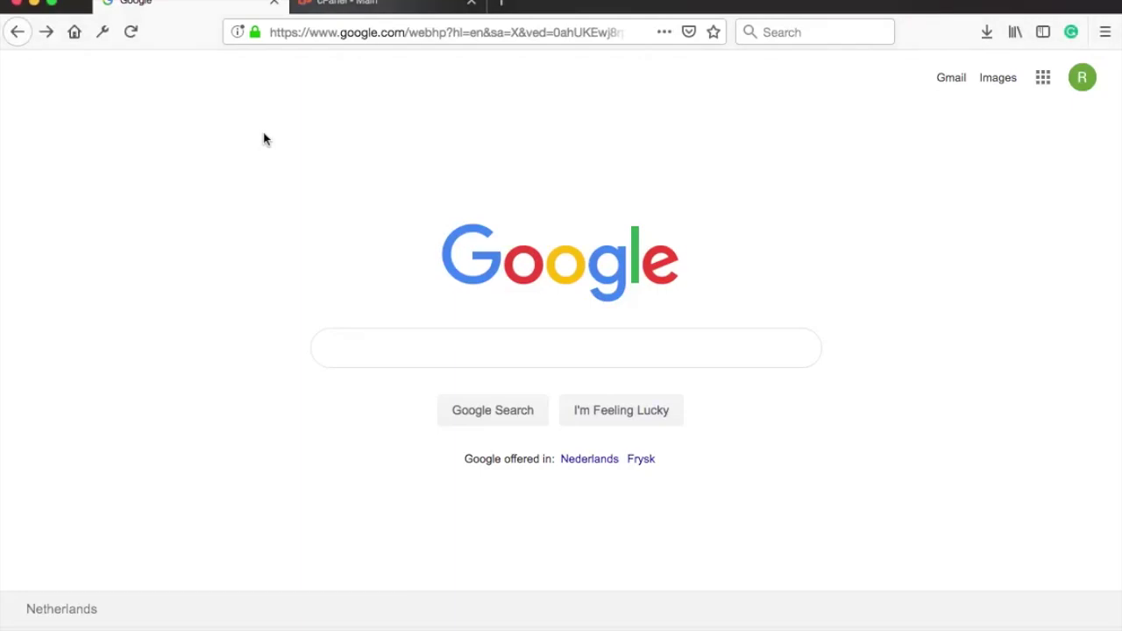
Search Google for 'sitemap generator' and open the XML-Sitemaps.com result.
{"action": "left_click", "coordinate": [419, 351]}
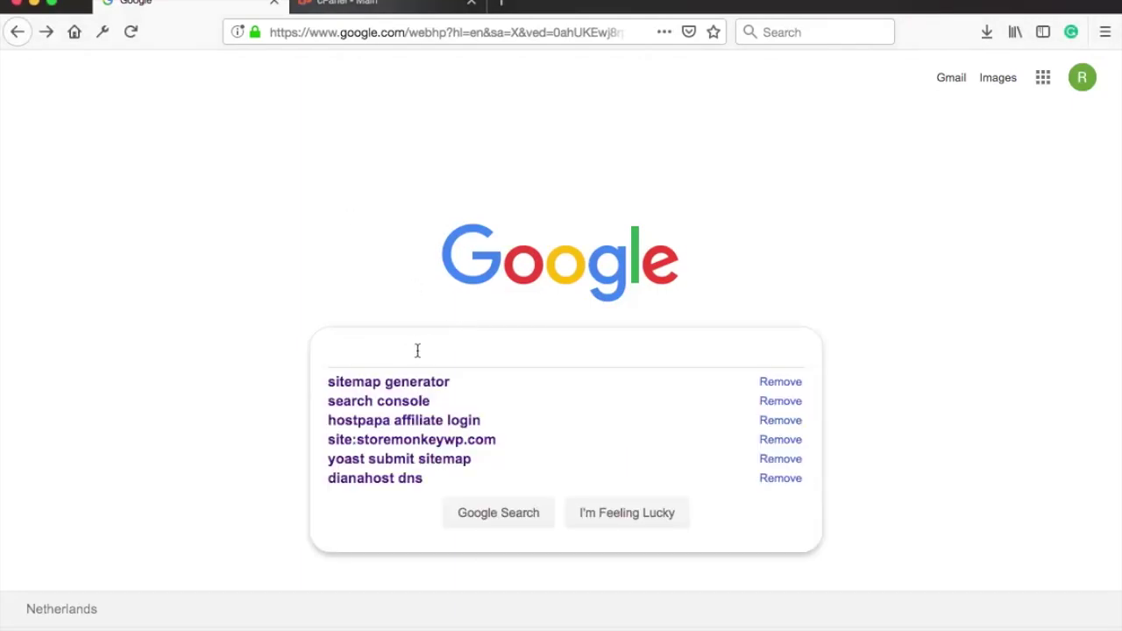
{"action": "type", "text": "sitemap"}
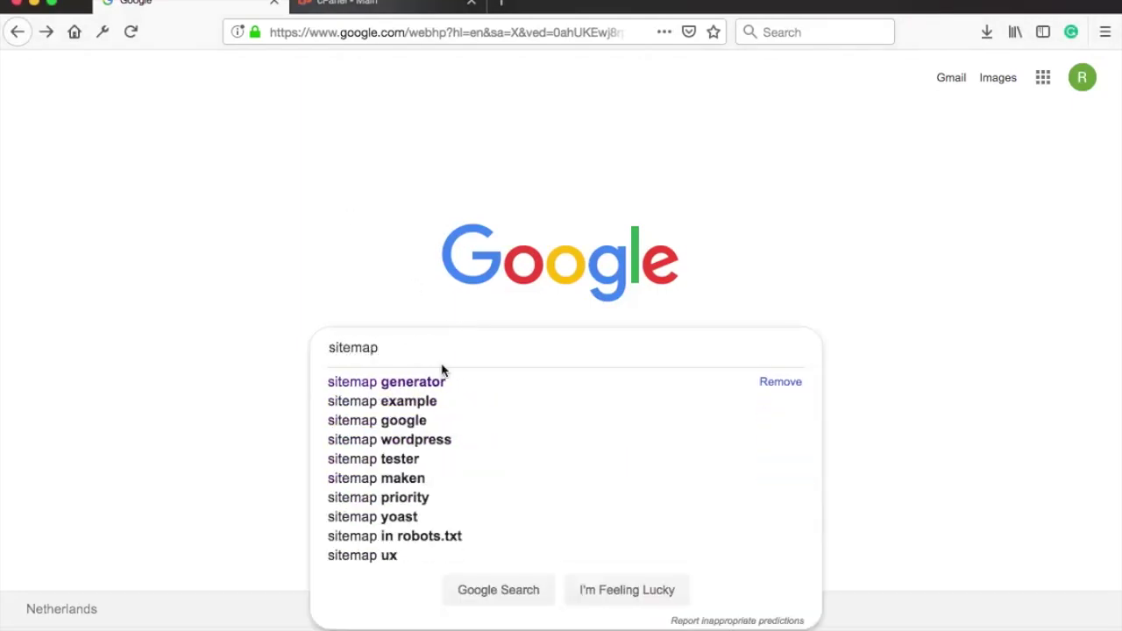
{"action": "left_click", "coordinate": [435, 391]}
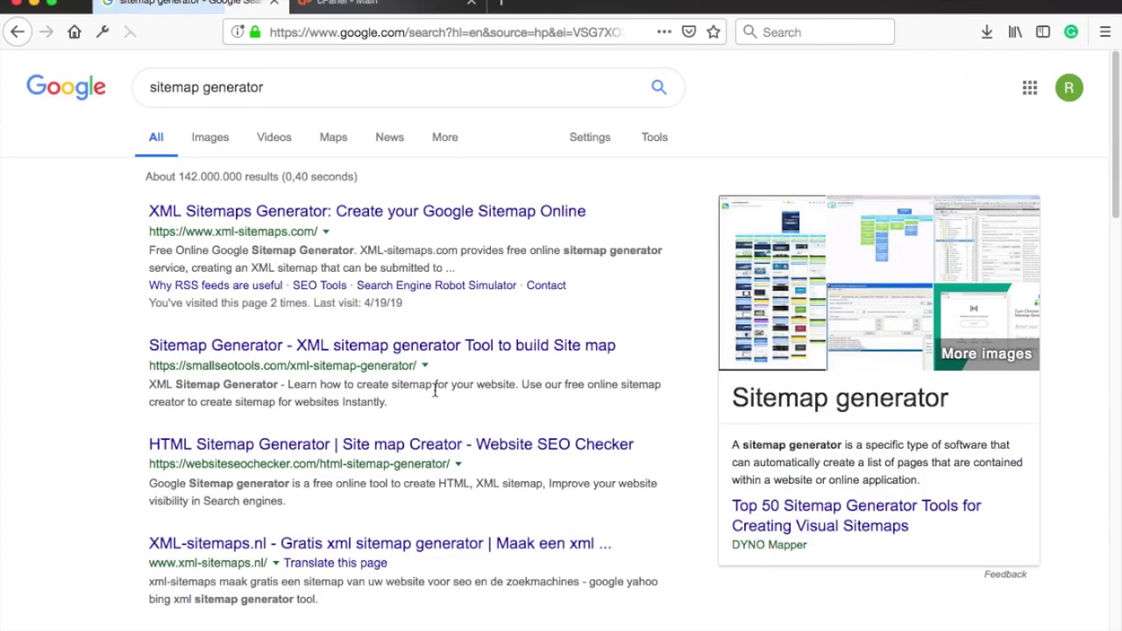
{"action": "left_click", "coordinate": [332, 213]}
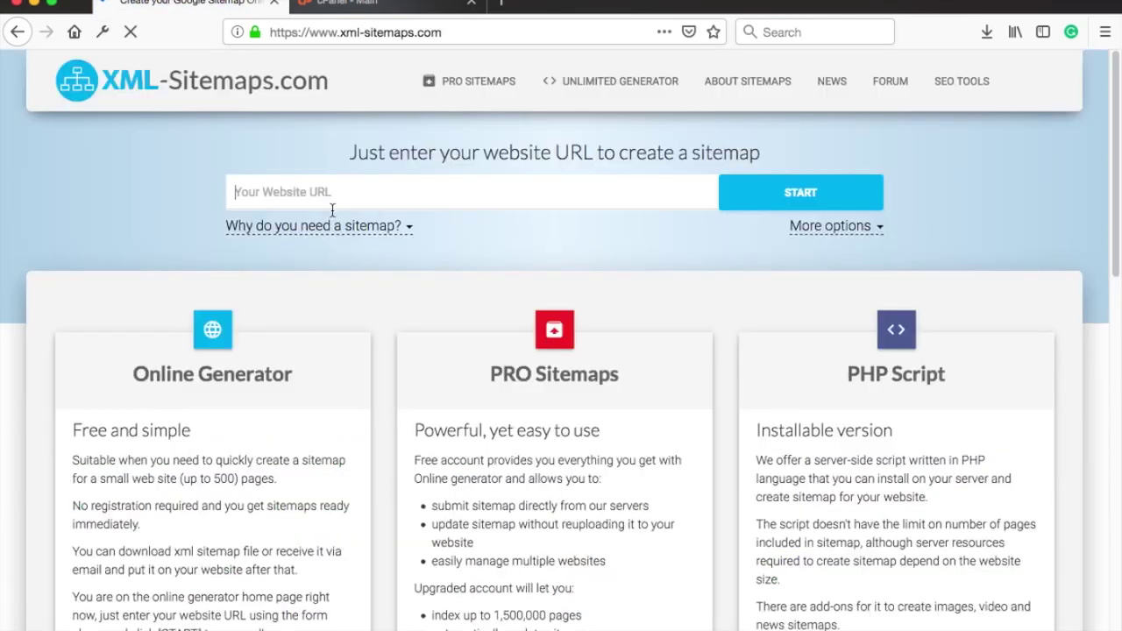
Crawl storemonkeywp.com on XML-Sitemaps.com and open the finished sitemap's details.
{"action": "left_click", "coordinate": [332, 203]}
{"action": "type", "text": "sto"}
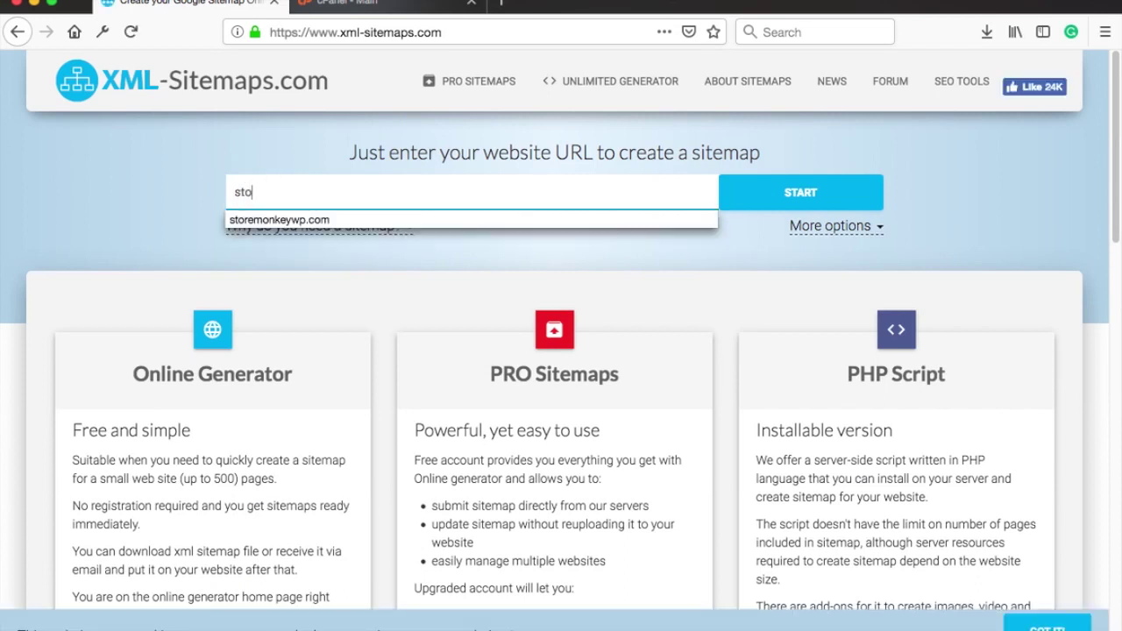
{"action": "type", "text": "remonkeywp.com"}
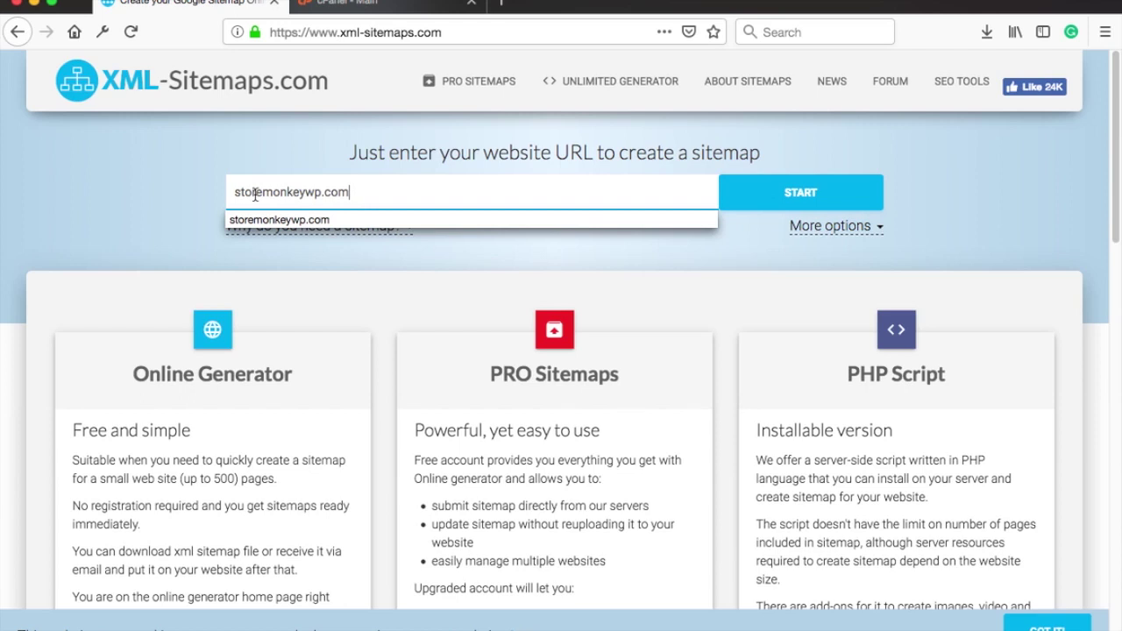
{"action": "left_click", "coordinate": [776, 196]}
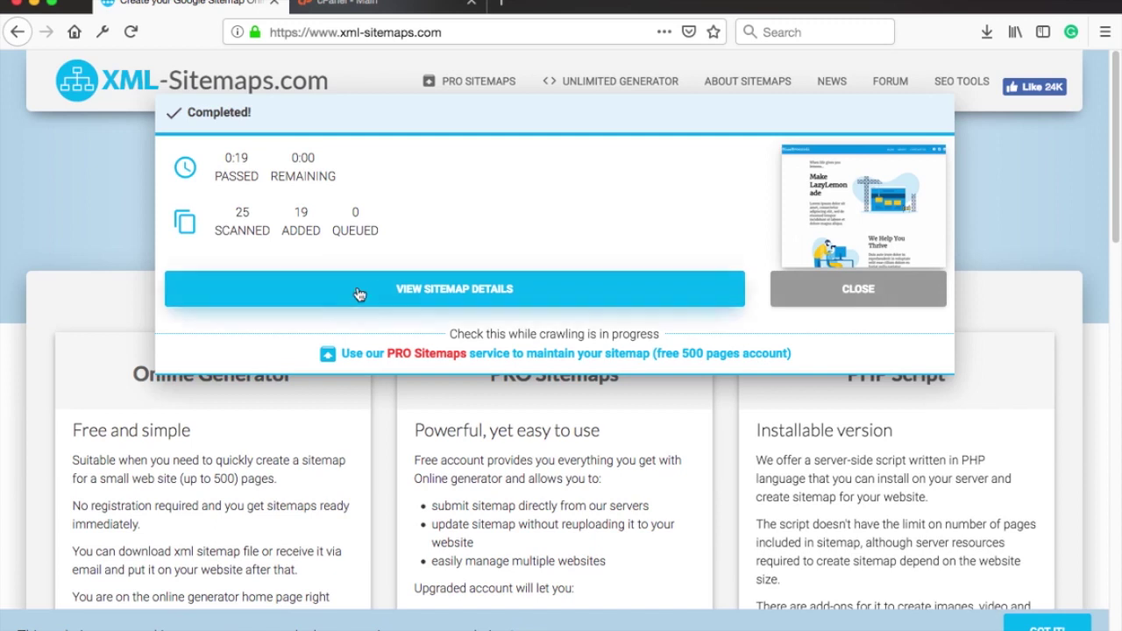
{"action": "left_click", "coordinate": [357, 292]}
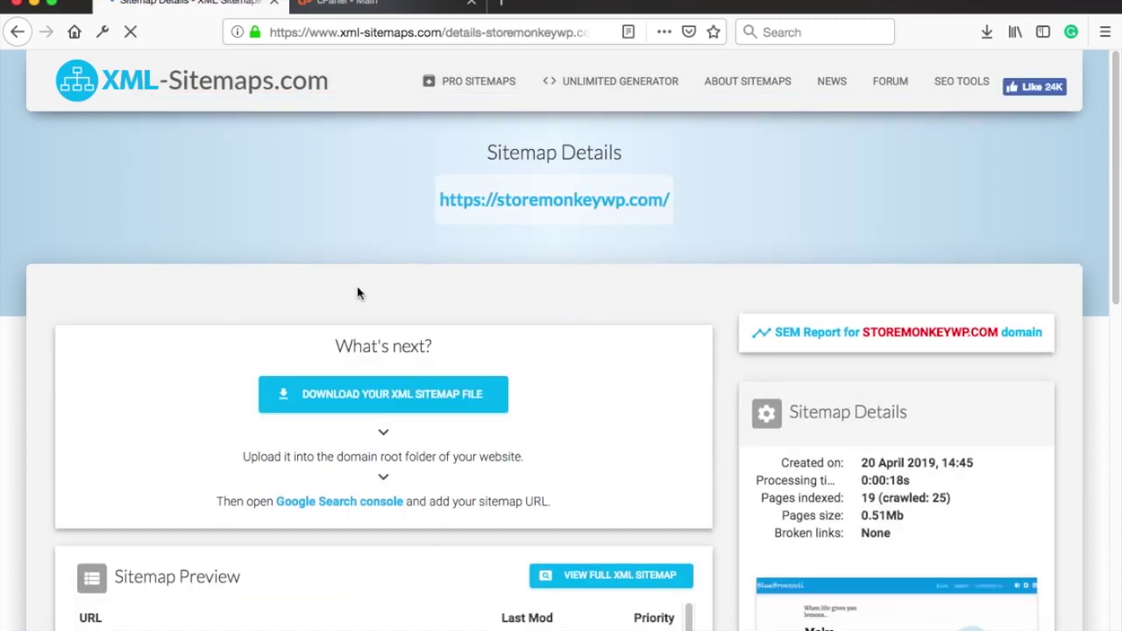
Save the generated sitemap.xml file to the computer and review its URL preview.
{"action": "left_click", "coordinate": [365, 394]}
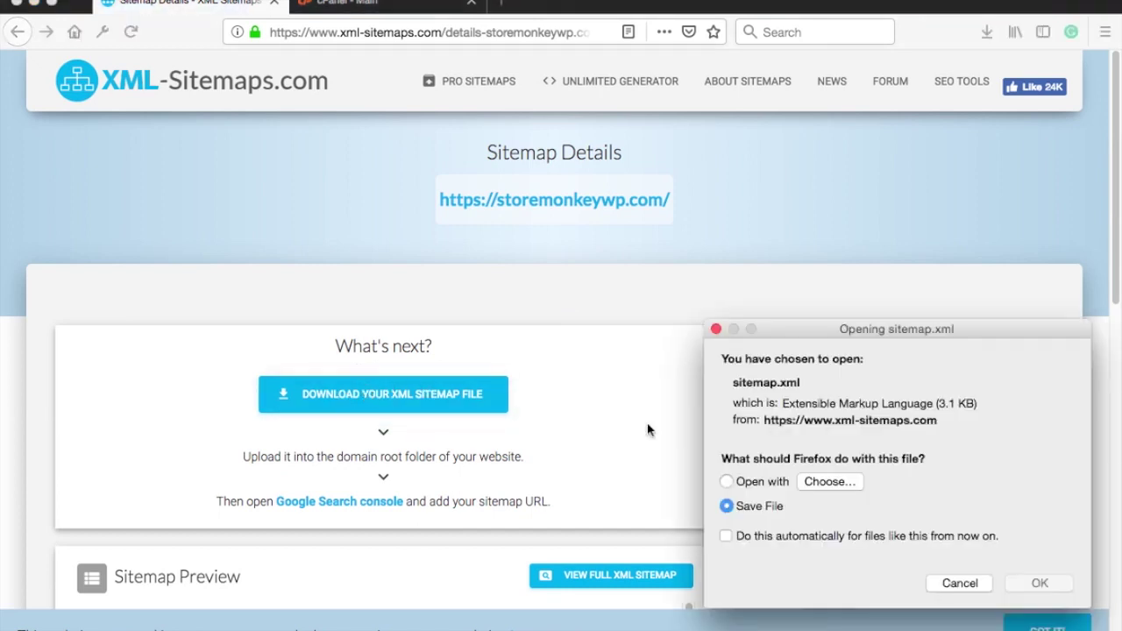
{"action": "left_click", "coordinate": [1038, 583]}
{"action": "left_click", "coordinate": [1047, 624]}
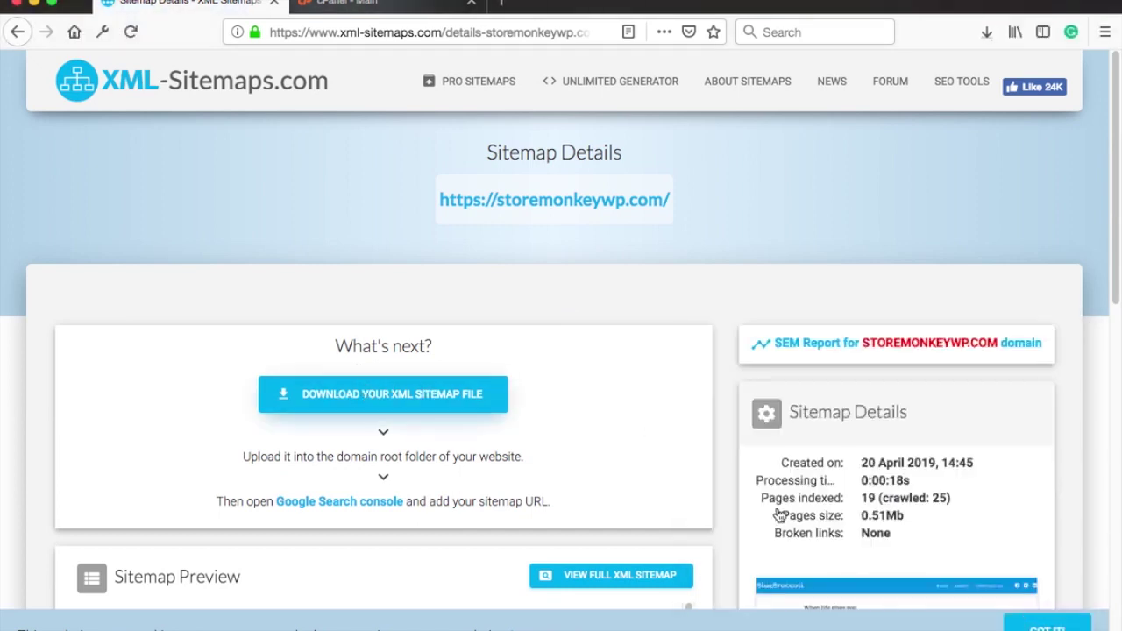
{"action": "scroll", "coordinate": [540, 302], "scroll_direction": "down", "scroll_amount": 5}
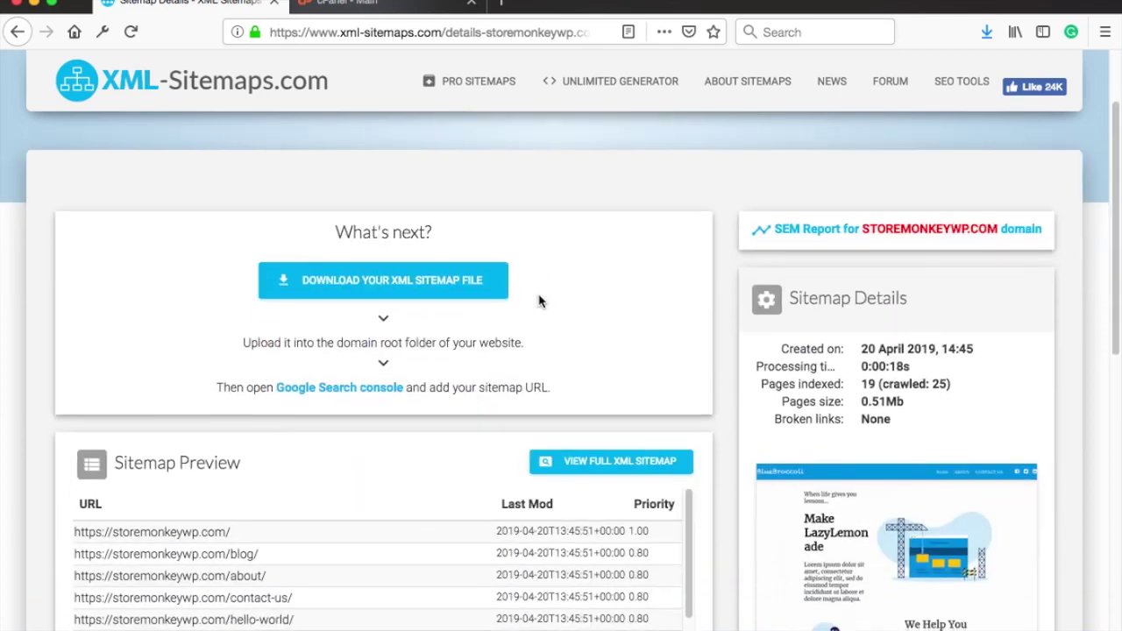
{"action": "scroll", "coordinate": [331, 377], "scroll_direction": "down", "scroll_amount": 3}
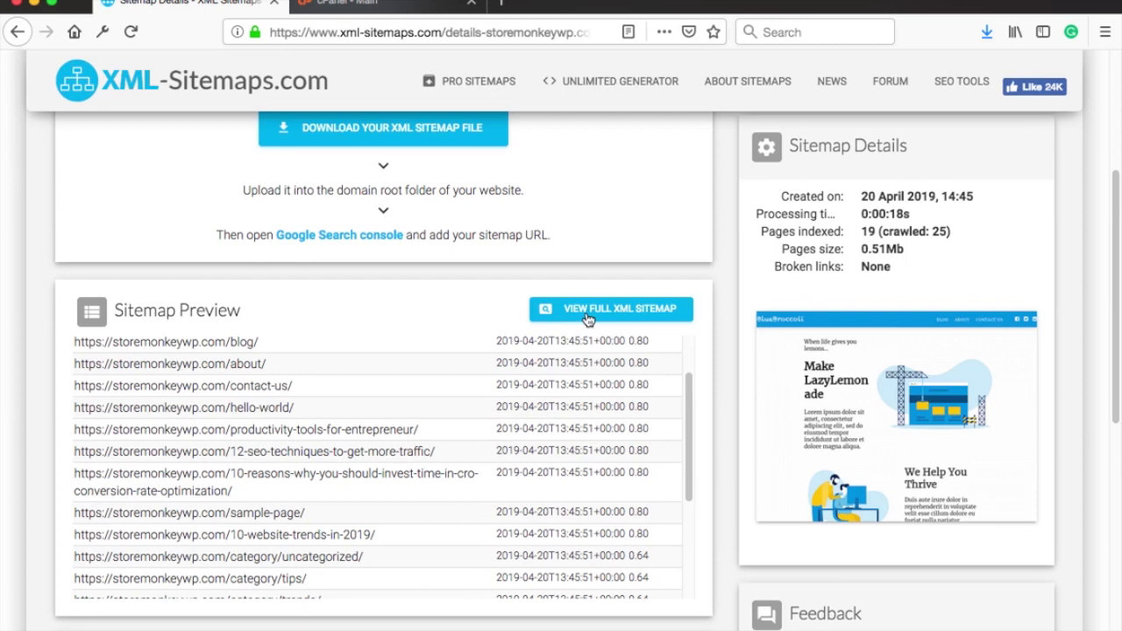
{"action": "left_click", "coordinate": [590, 315]}
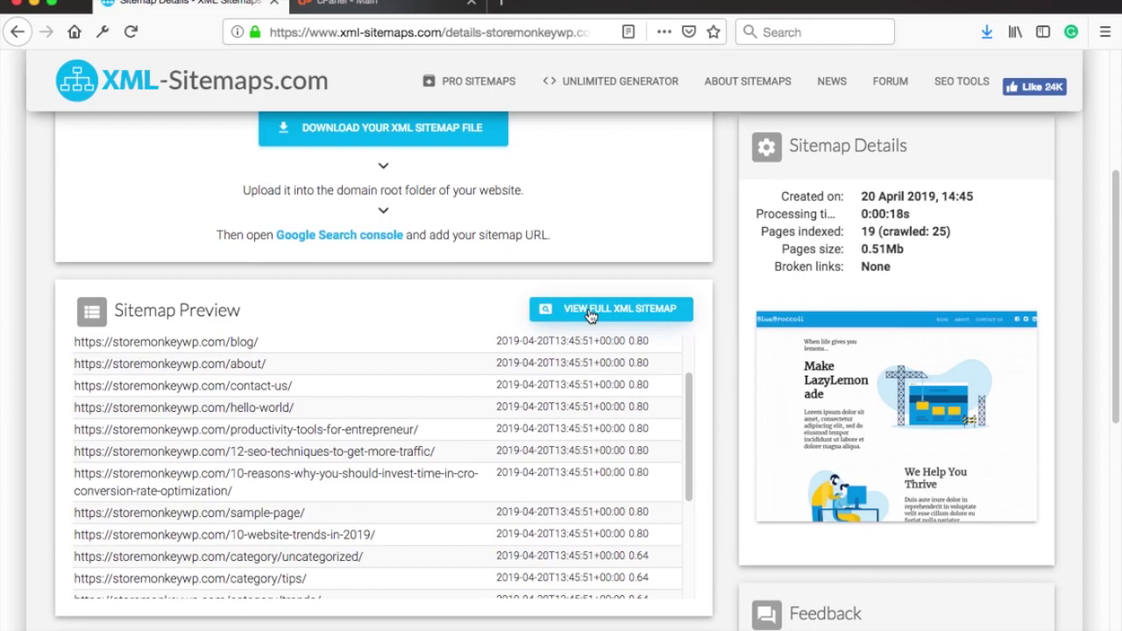
Open the full XML sitemap in a new tab, scroll its URLs, then return to cPanel.
{"action": "left_click", "coordinate": [591, 315]}
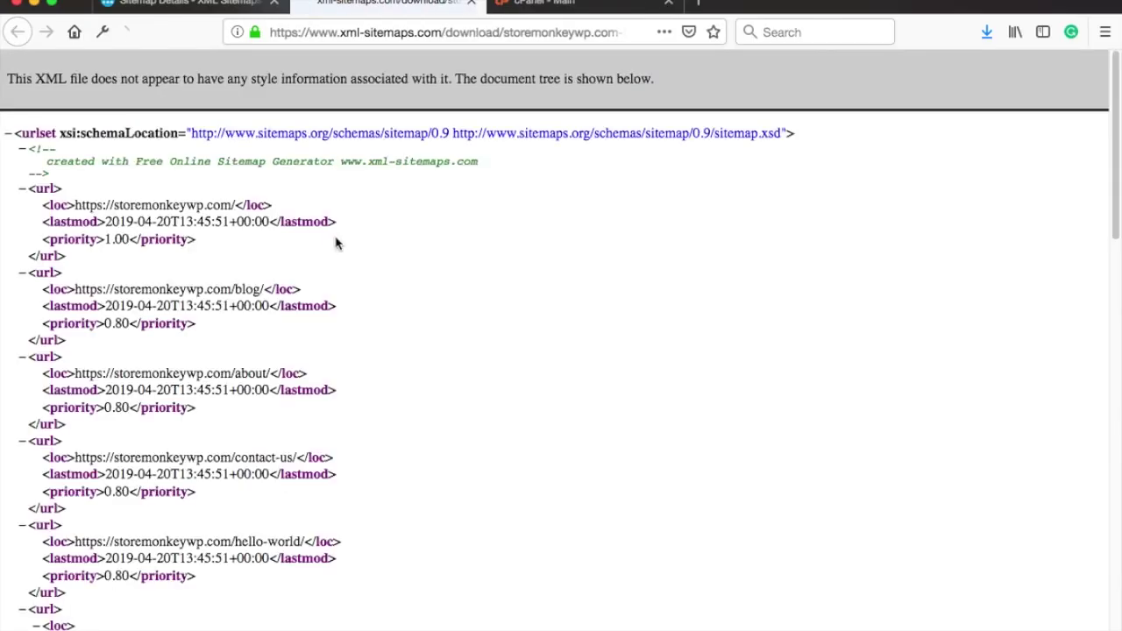
{"action": "scroll", "coordinate": [132, 185], "scroll_direction": "down", "scroll_amount": 5}
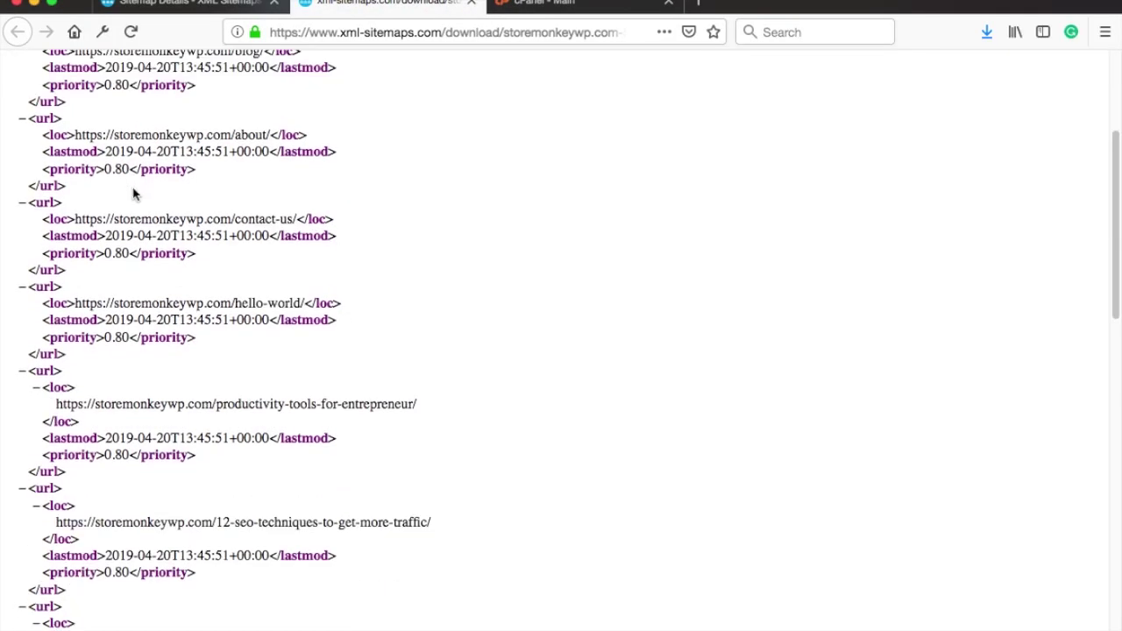
{"action": "scroll", "coordinate": [137, 185], "scroll_direction": "down", "scroll_amount": 9}
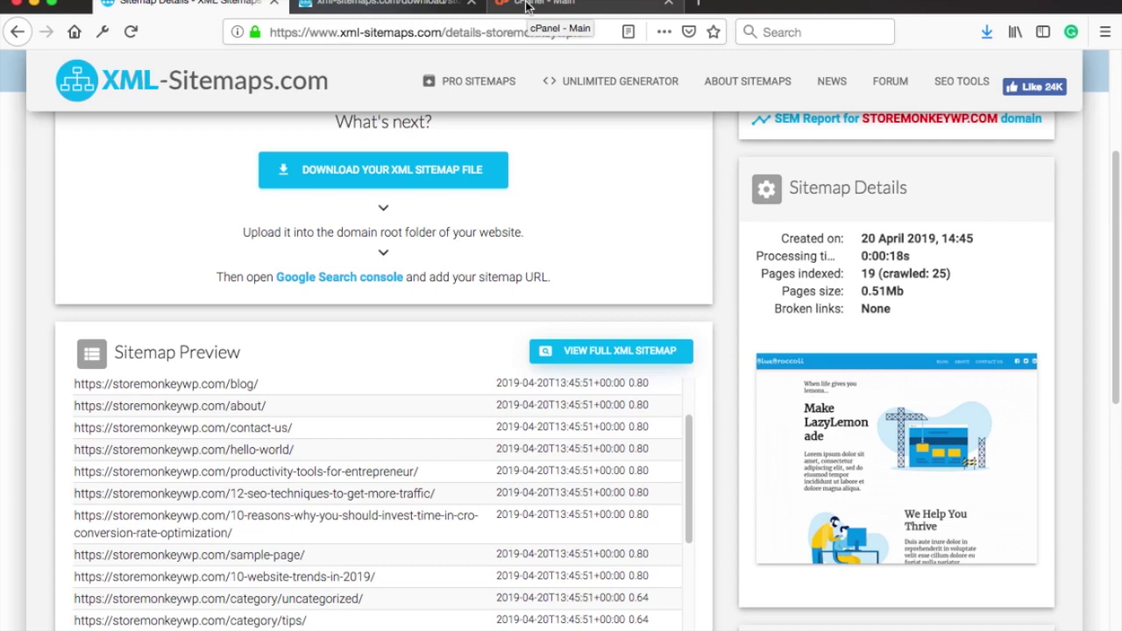
{"action": "left_click", "coordinate": [529, 7]}
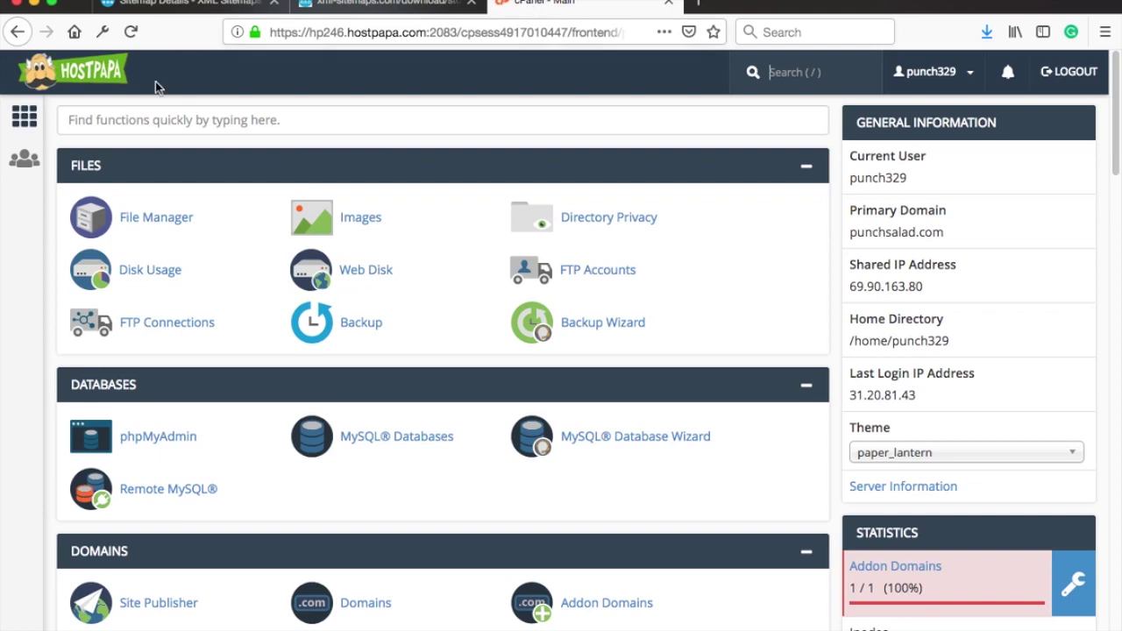
Open cPanel's File Manager and enter the storemonkeywp.com folder.
{"action": "left_click", "coordinate": [173, 226]}
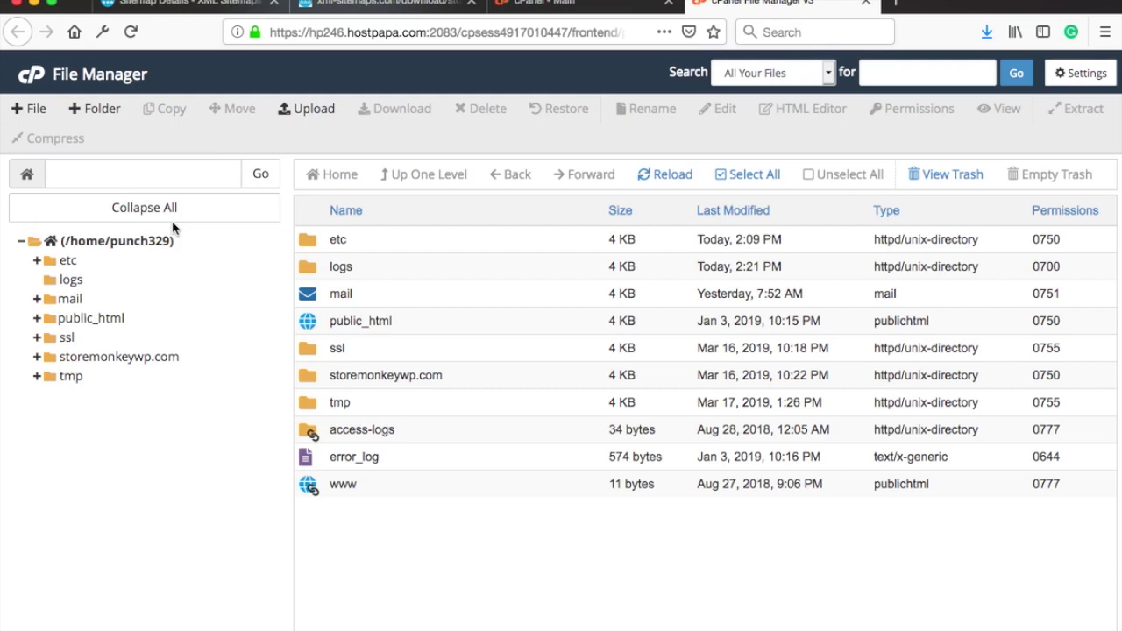
{"action": "double_click", "coordinate": [460, 377]}
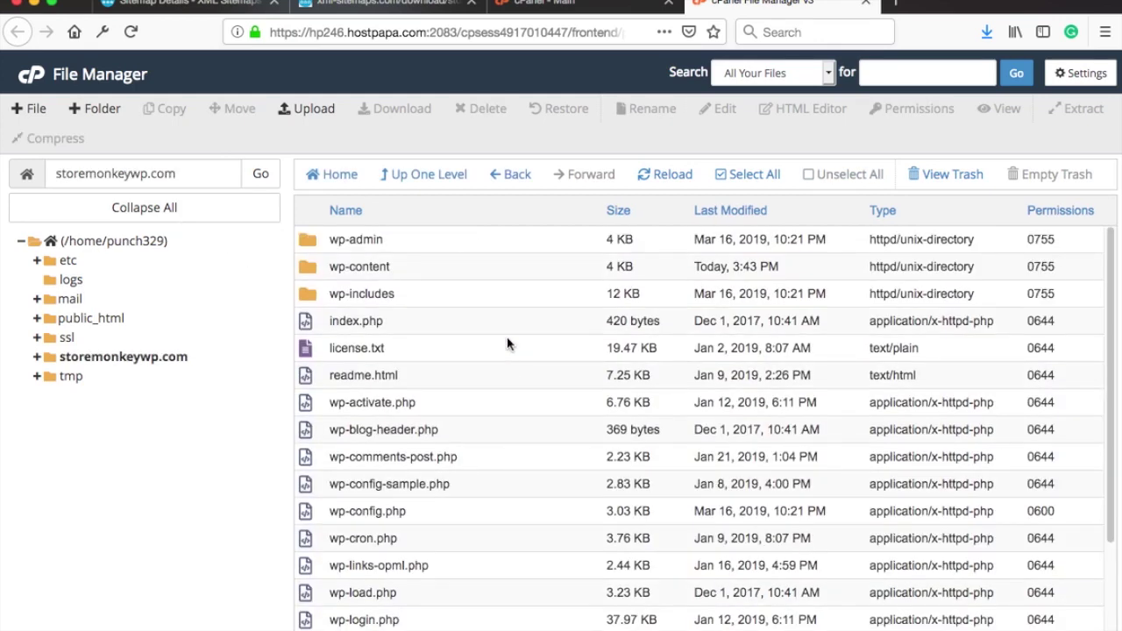
Upload sitemap(1).xml from Downloads into the storemonkeywp.com folder and return to its listing.
{"action": "scroll", "coordinate": [474, 347], "scroll_direction": "down", "scroll_amount": 3}
{"action": "scroll", "coordinate": [394, 349], "scroll_direction": "up", "scroll_amount": 3}
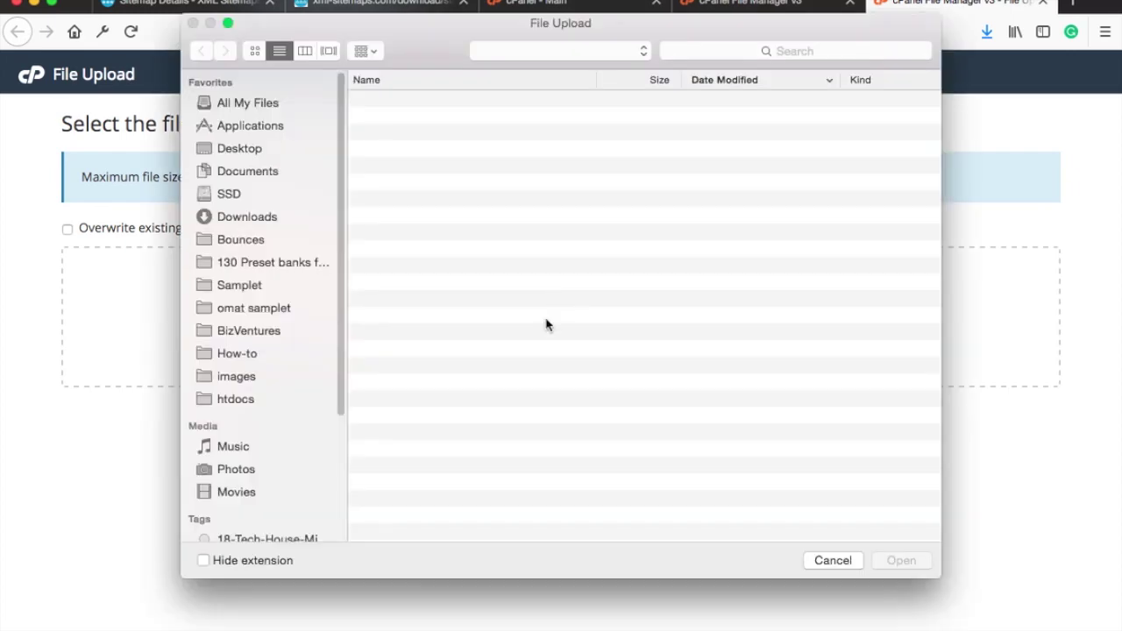
{"action": "left_click", "coordinate": [437, 100]}
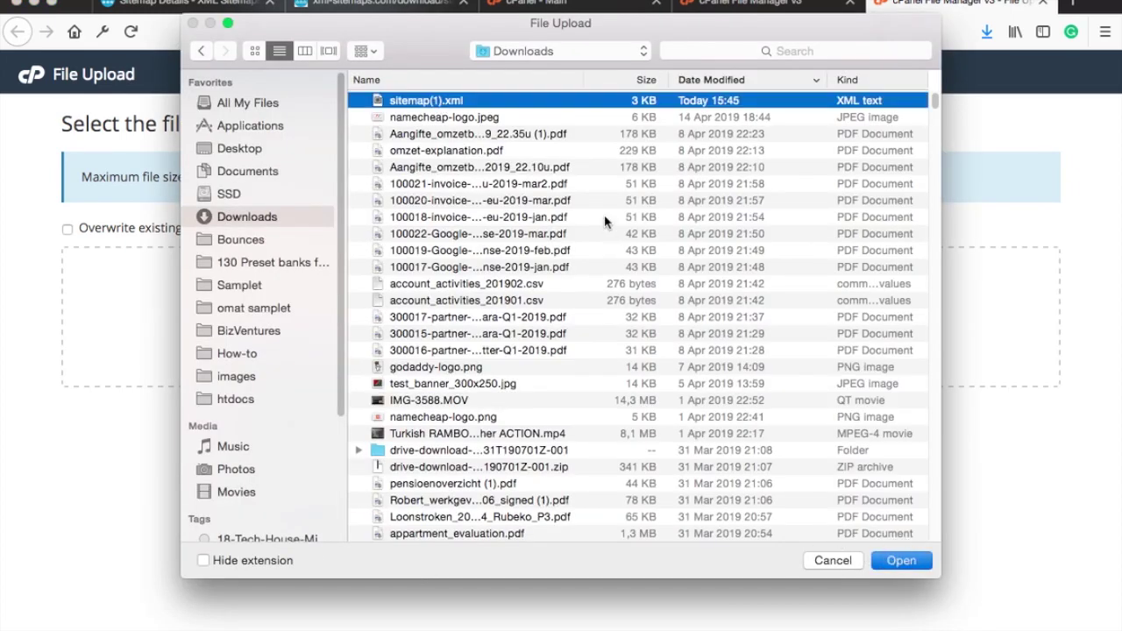
{"action": "key", "text": "Return"}
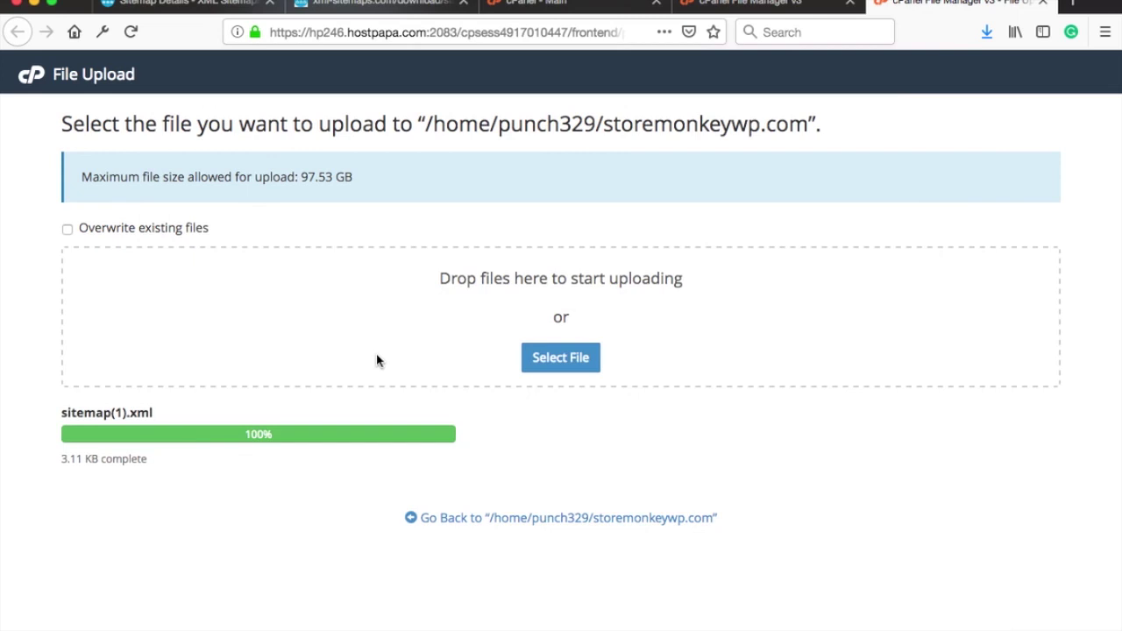
{"action": "left_click", "coordinate": [483, 526]}
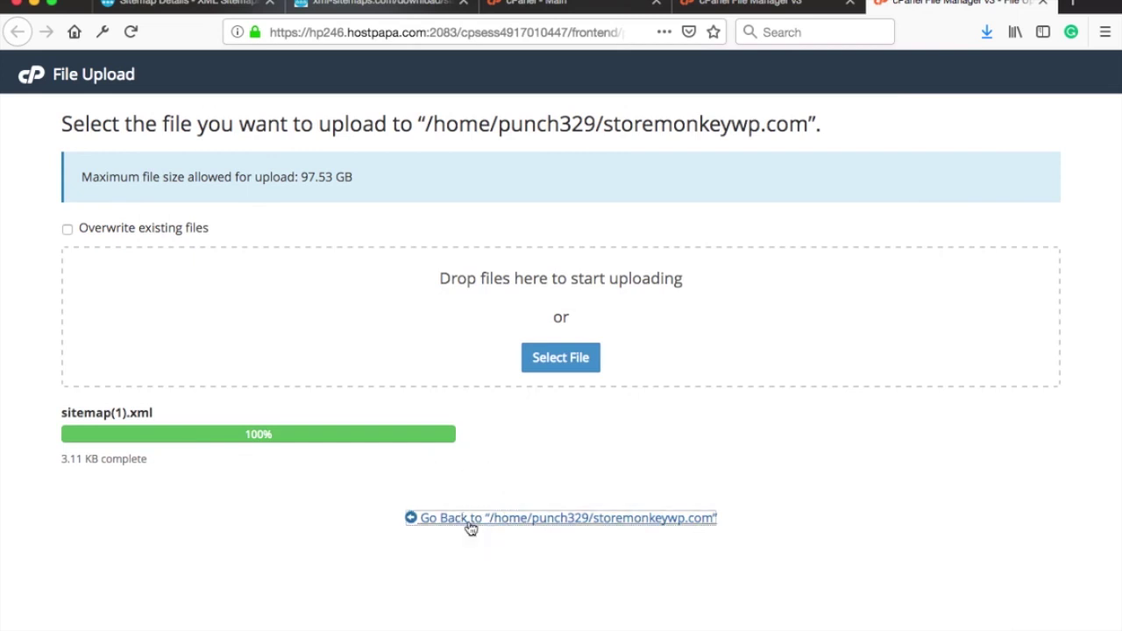
{"action": "key", "text": "super+w"}
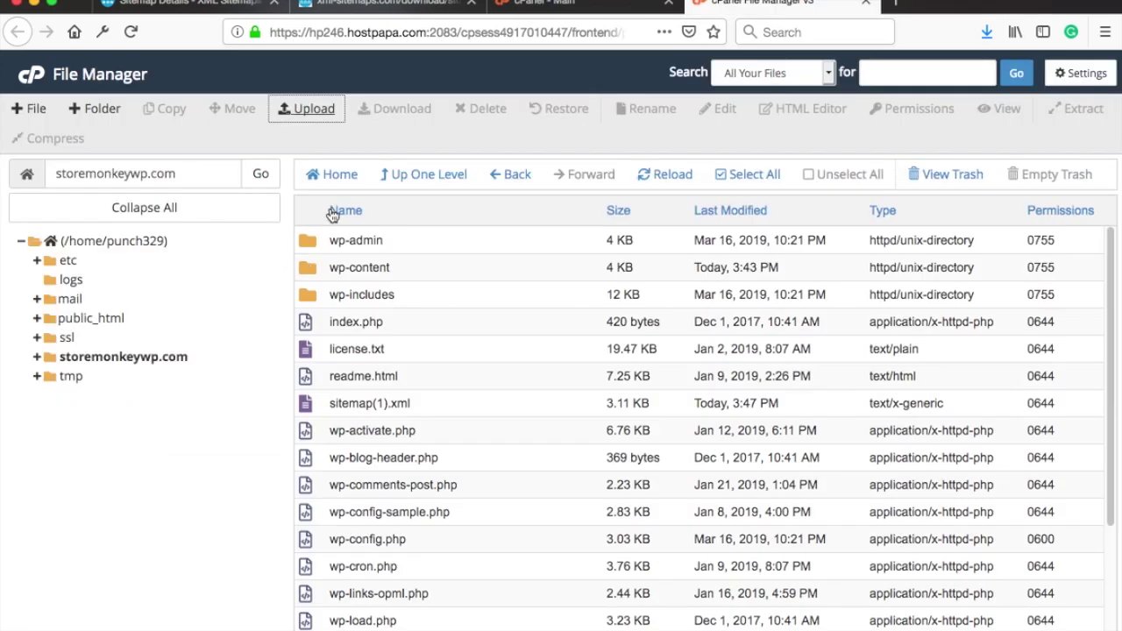
Rename sitemap(1).xml to sitemap.xml by deleting '(1)' from its name.
{"action": "left_click", "coordinate": [394, 401]}
{"action": "right_click", "coordinate": [379, 408]}
{"action": "left_click", "coordinate": [395, 545]}
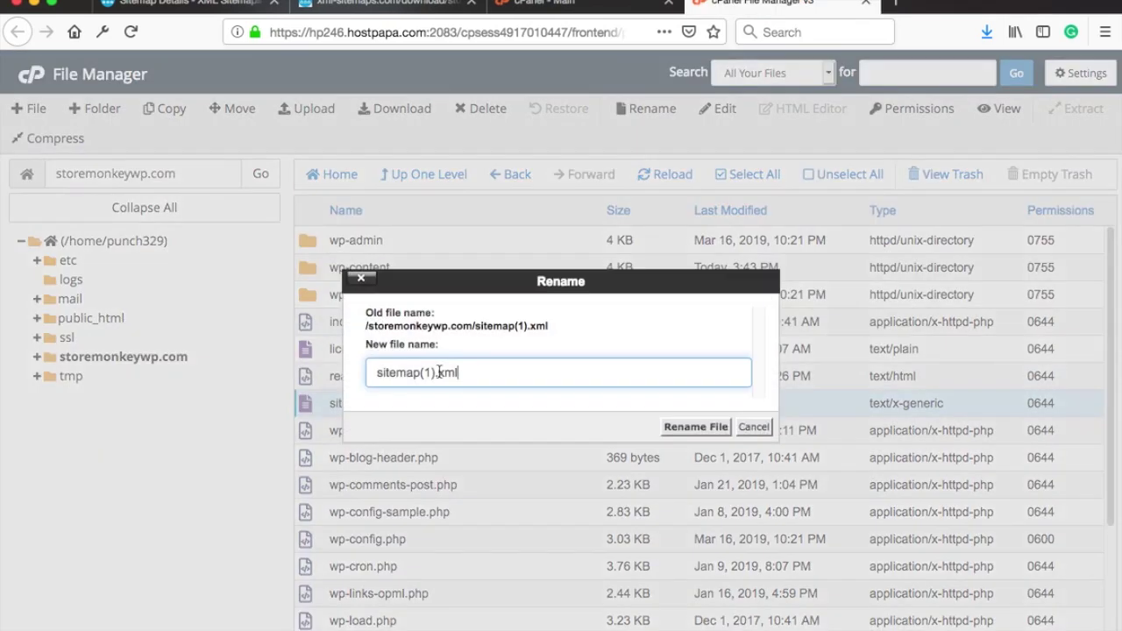
{"action": "left_click", "coordinate": [440, 373]}
{"action": "key", "text": "BackSpace"}
{"action": "key", "text": "BackSpace"}
{"action": "key", "text": "BackSpace"}
{"action": "left_click", "coordinate": [674, 427]}
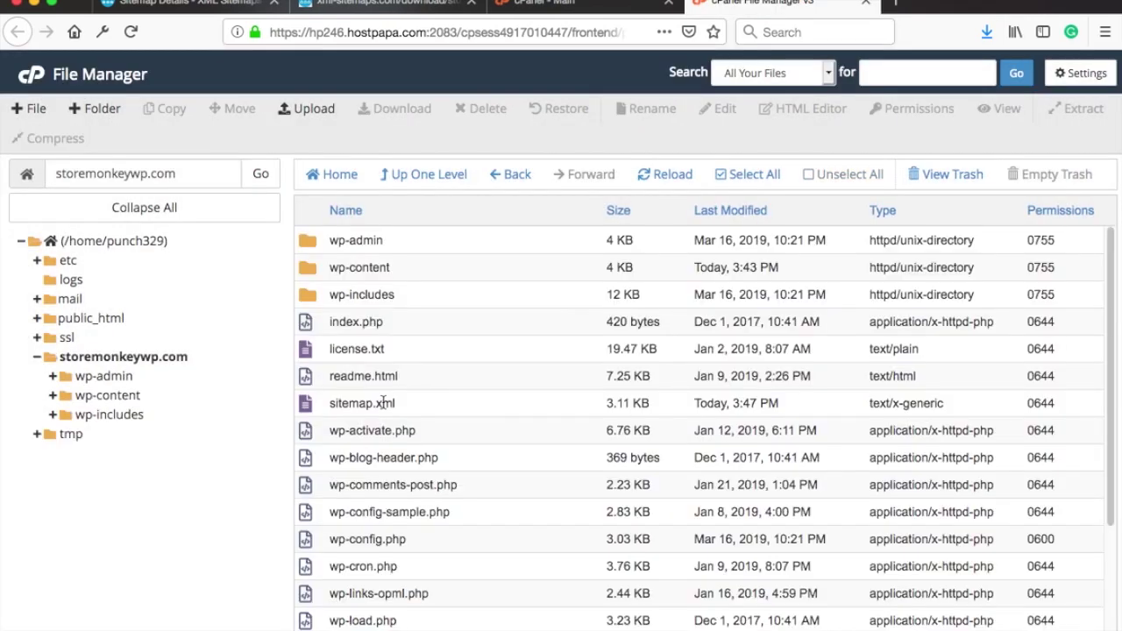
{"action": "left_click", "coordinate": [334, 403]}
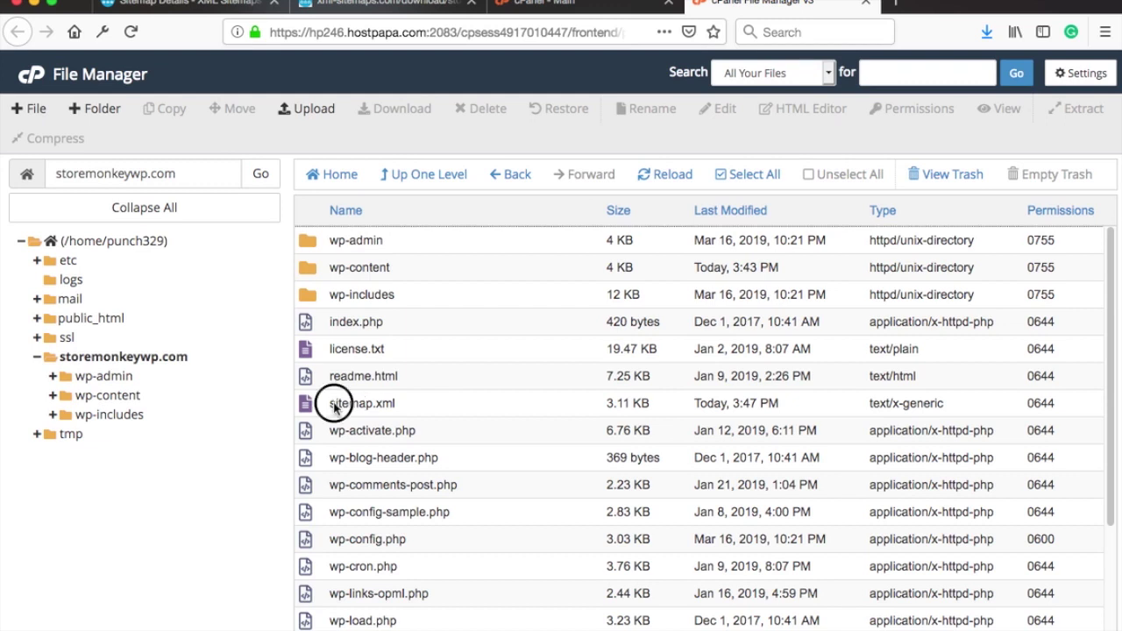
{"action": "left_click", "coordinate": [399, 403]}
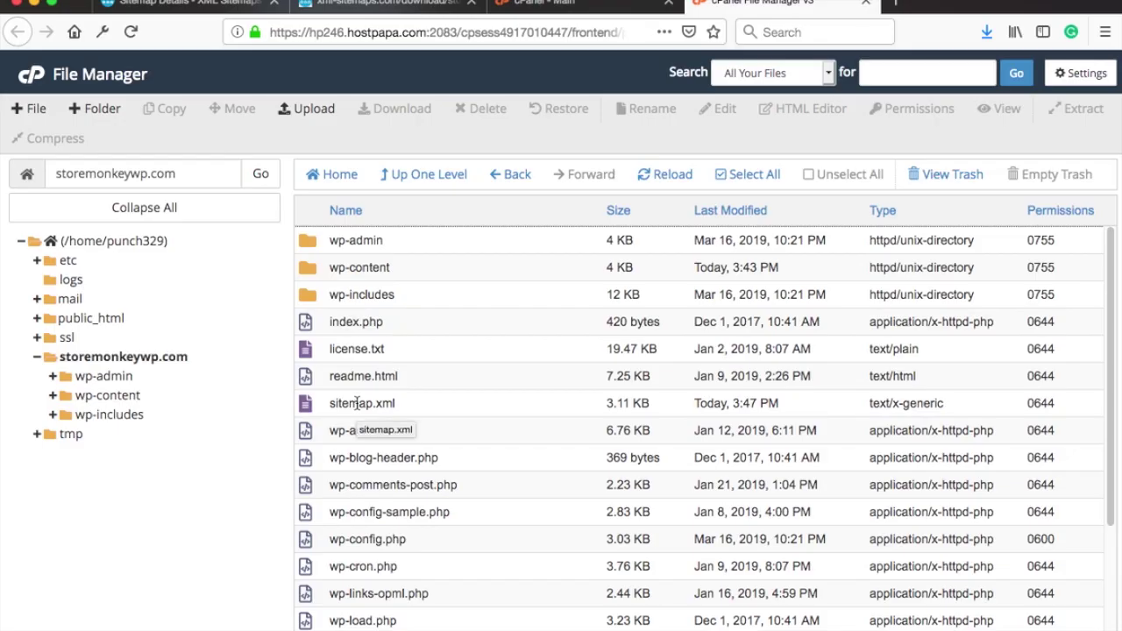
Load storemonkeywp.com/sitemap.xml in a new tab and select its address.
{"action": "left_click", "coordinate": [900, 5]}
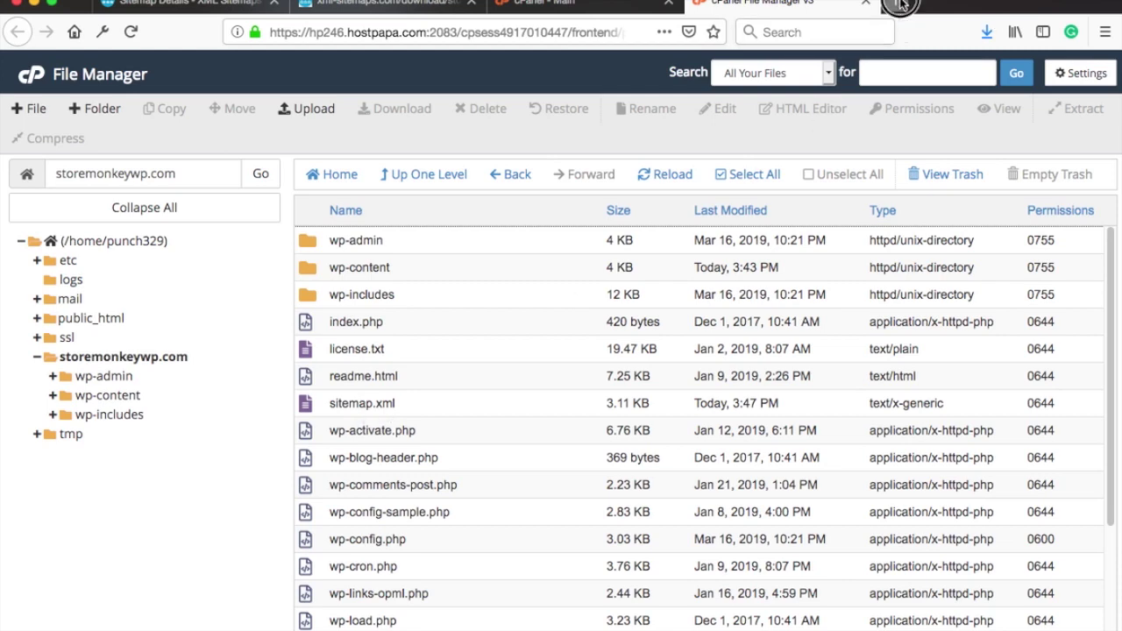
{"action": "type", "text": "storemonkeywp.com/st"}
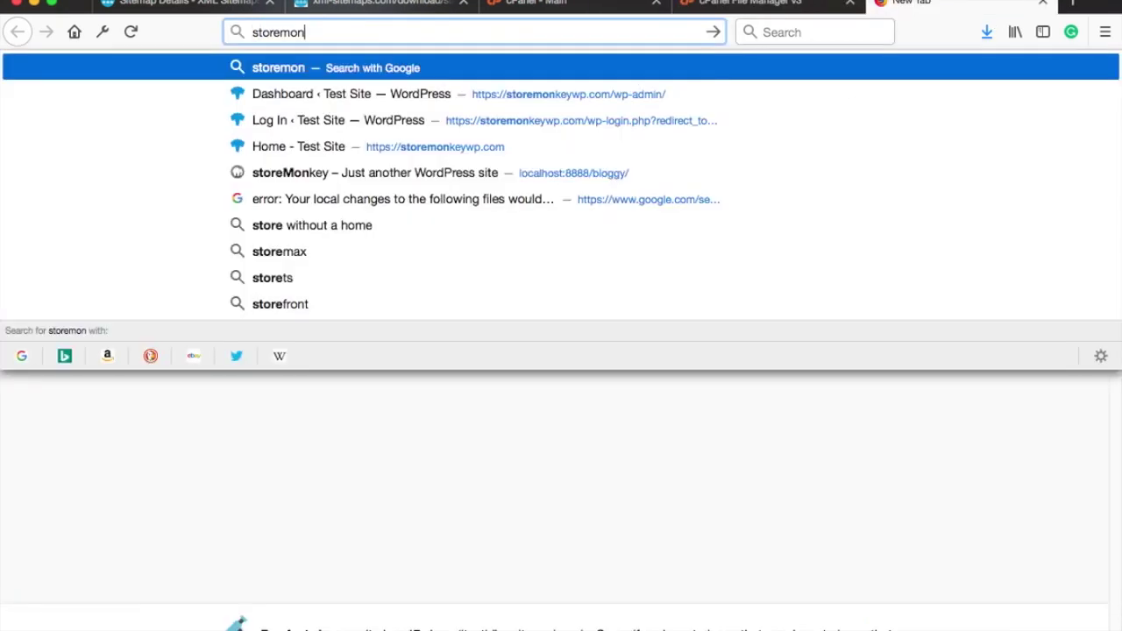
{"action": "type", "text": "itemap.xml"}
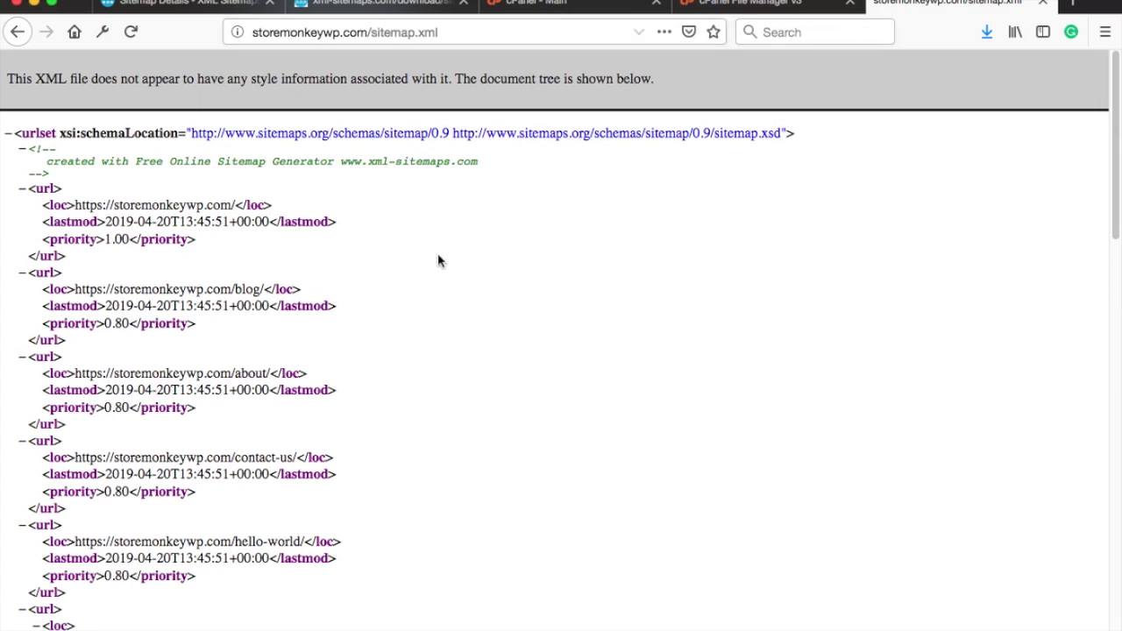
{"action": "left_click_drag", "start_coordinate": [465, 35], "coordinate": [226, 31]}
{"action": "key", "text": "super+c"}
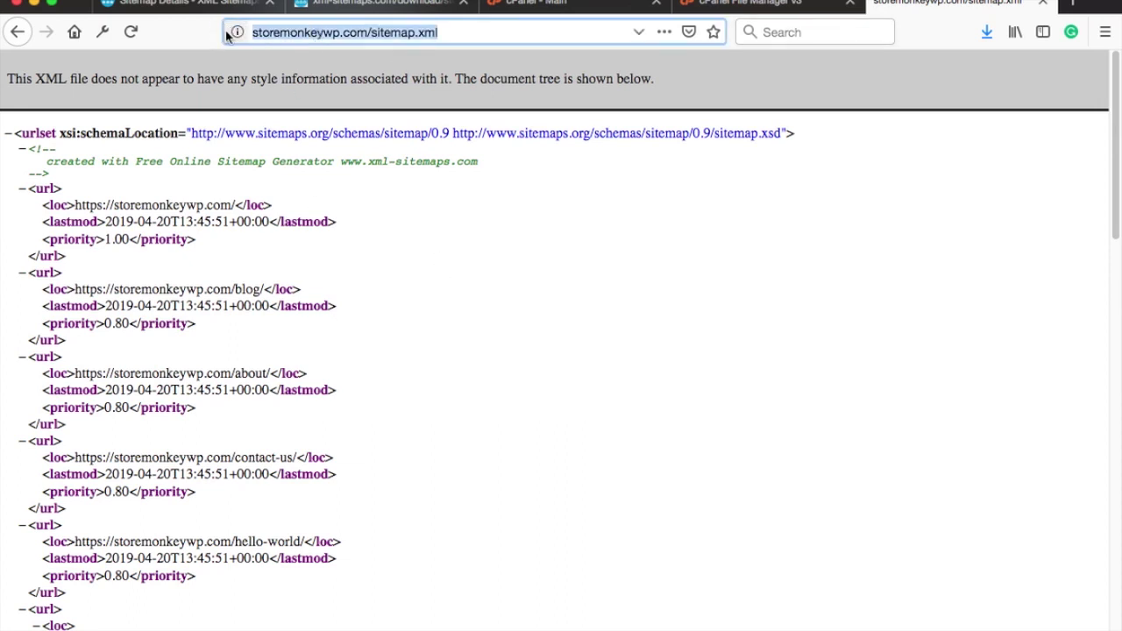
{"action": "left_click", "coordinate": [1078, 2]}
Go to google.com, search 'search console', and open the Google Search Console result.
{"action": "type", "text": "google.com"}
{"action": "key", "text": "Return"}
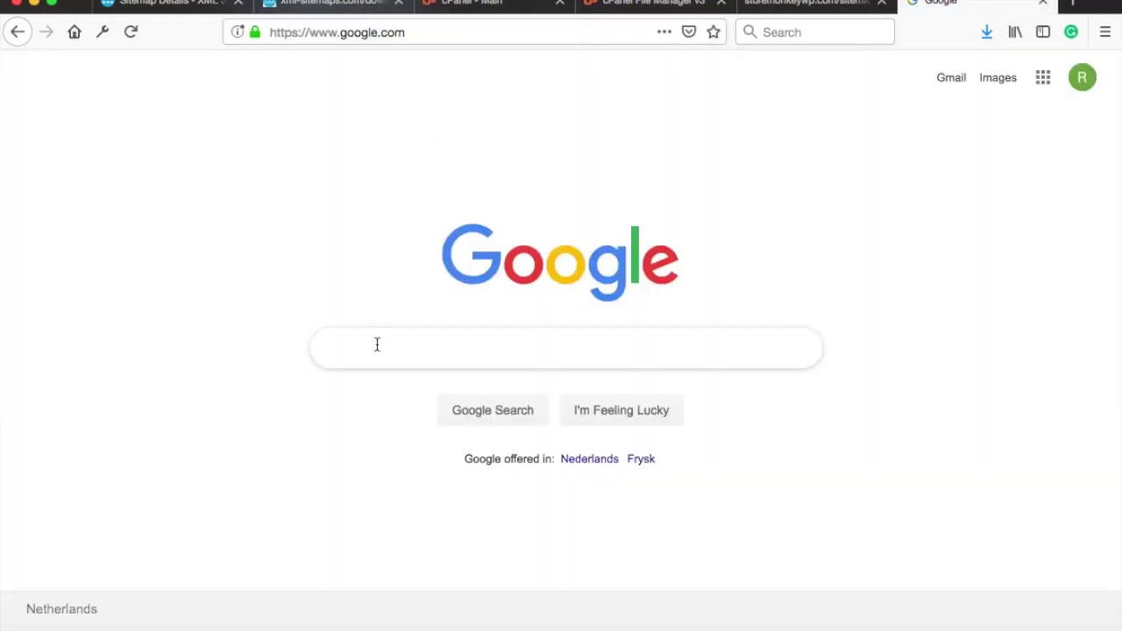
{"action": "left_click", "coordinate": [376, 346]}
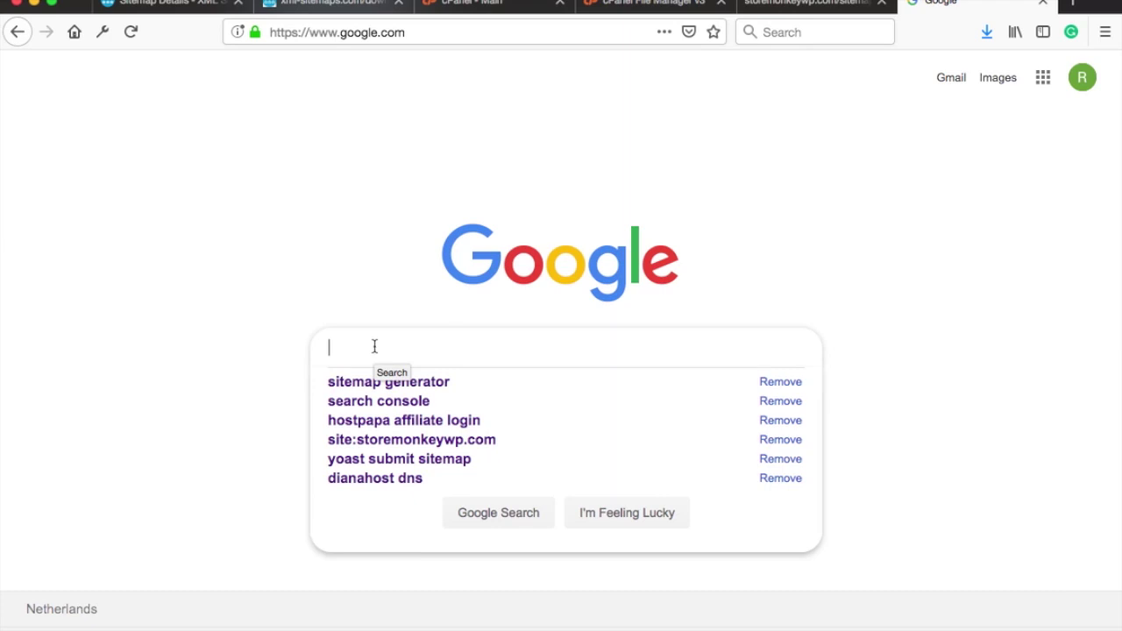
{"action": "left_click", "coordinate": [381, 402]}
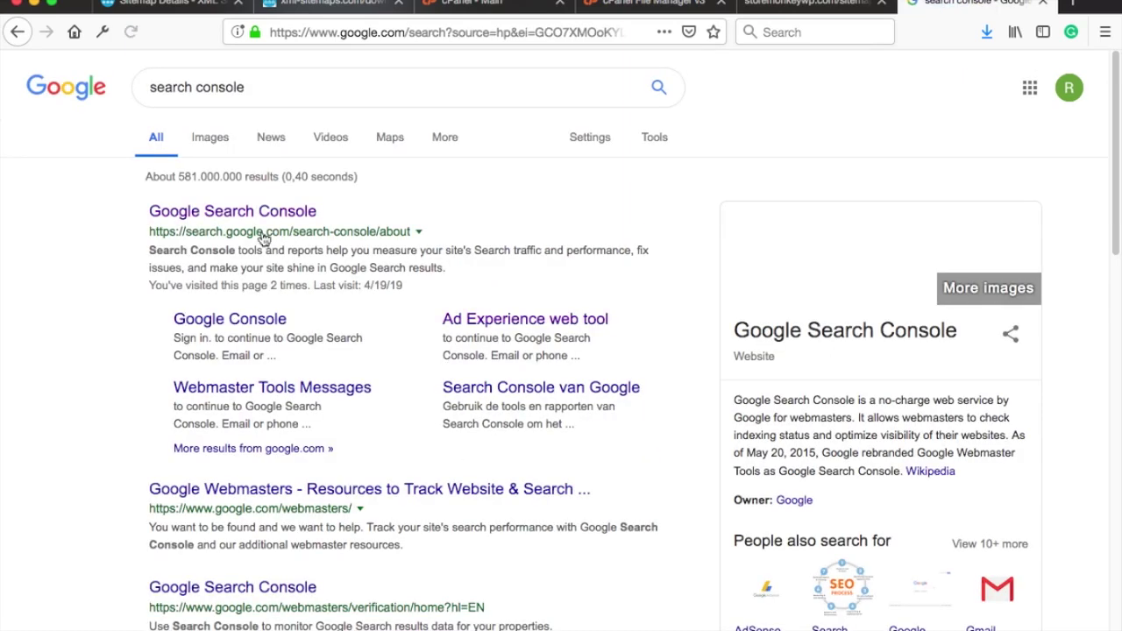
{"action": "left_click", "coordinate": [253, 214]}
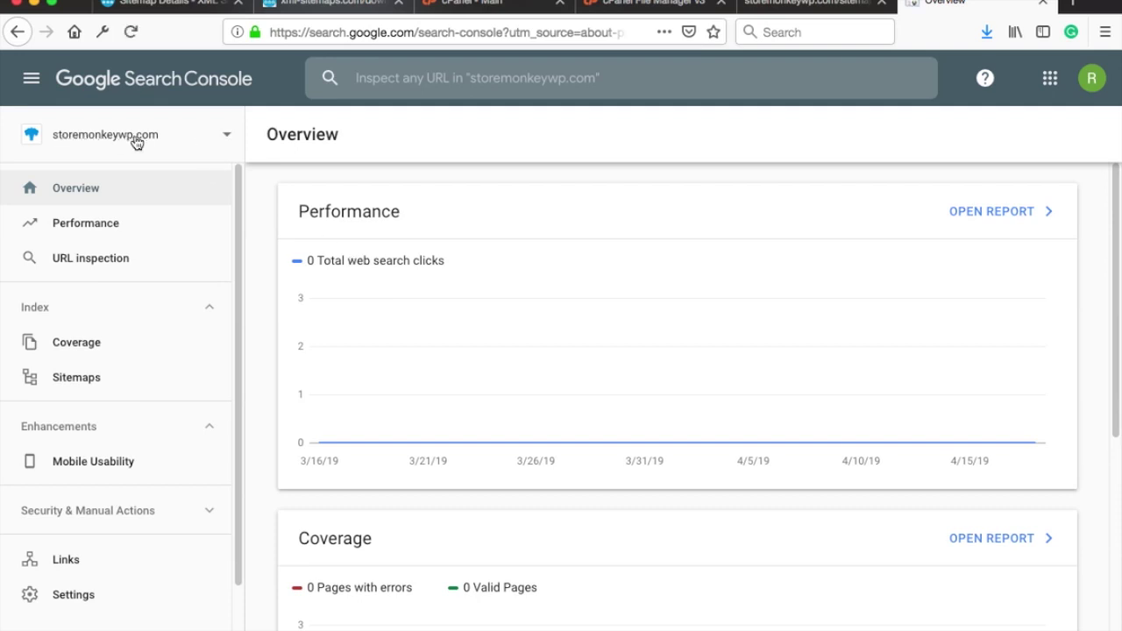
Choose the storemonkeywp.com property from the Search Console property list.
{"action": "left_click", "coordinate": [230, 140]}
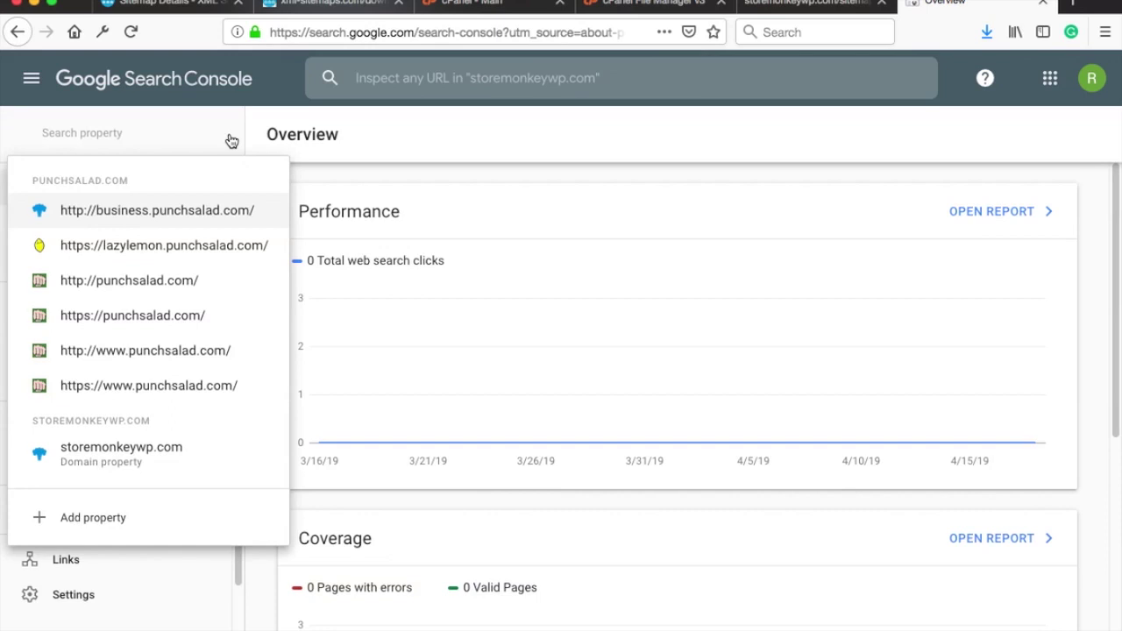
{"action": "left_click", "coordinate": [103, 449]}
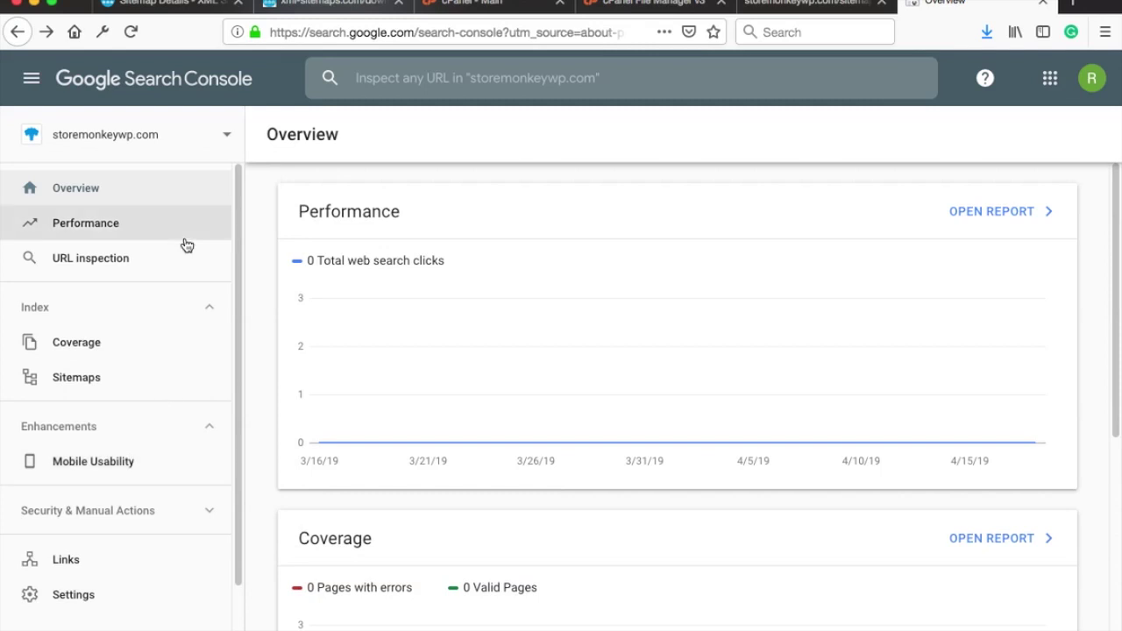
{"action": "left_click", "coordinate": [97, 377]}
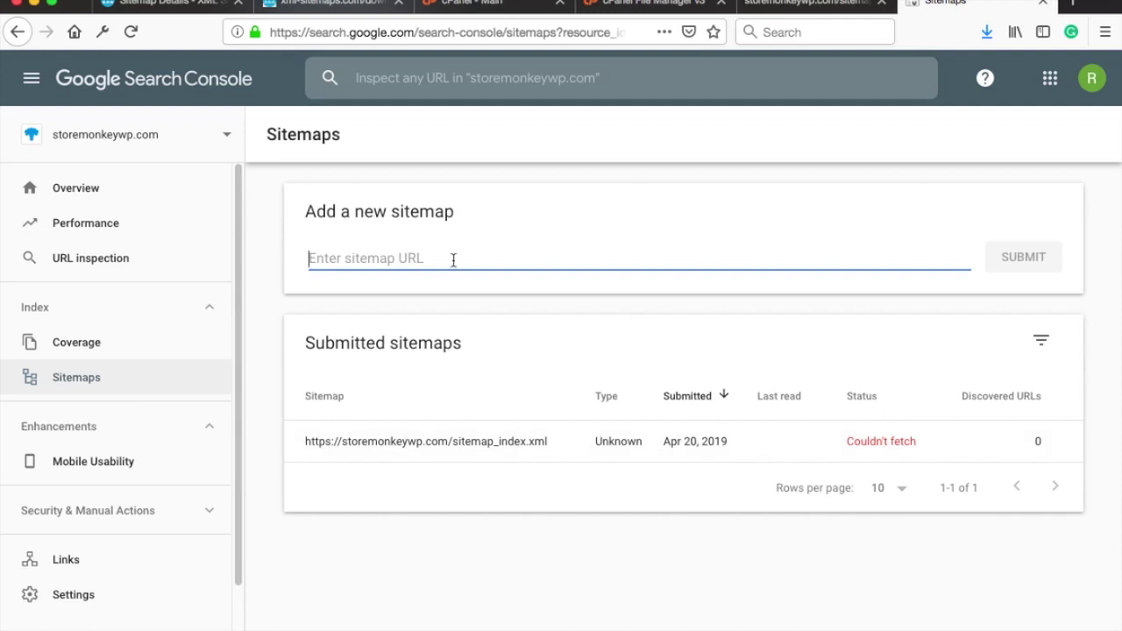
{"action": "key", "text": "super+v"}
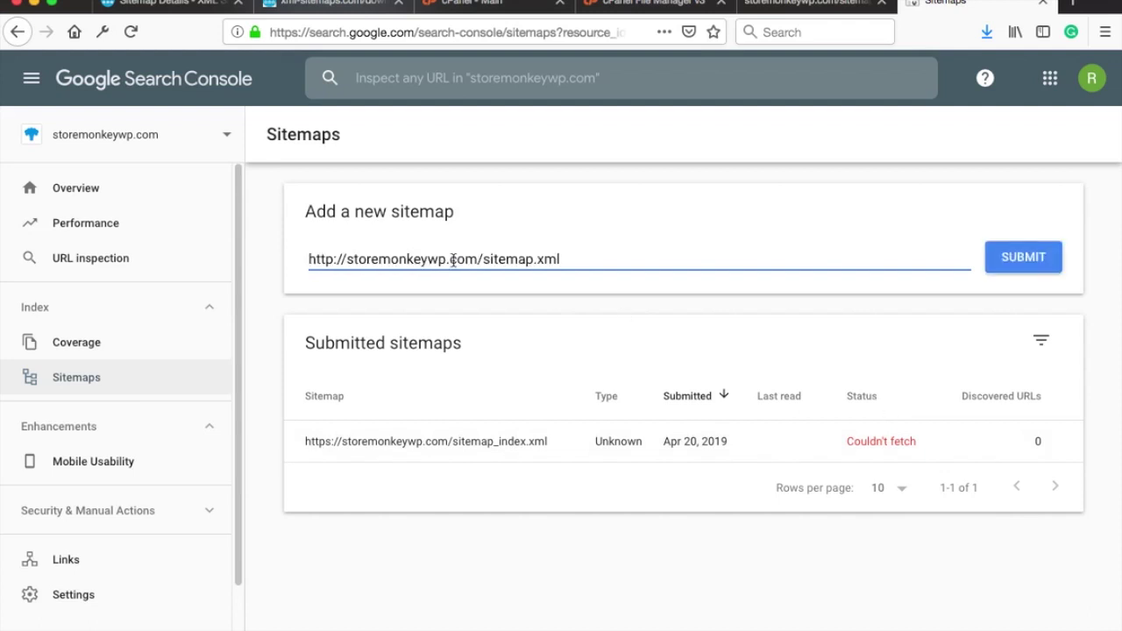
{"action": "left_click", "coordinate": [1016, 259]}
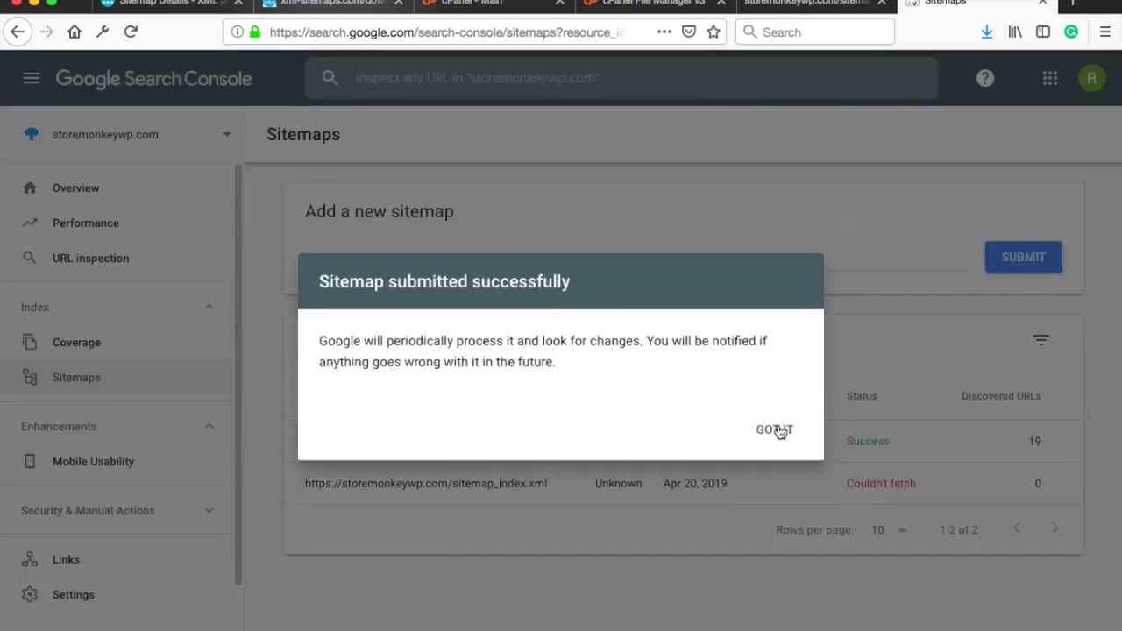
{"action": "left_click", "coordinate": [774, 430]}
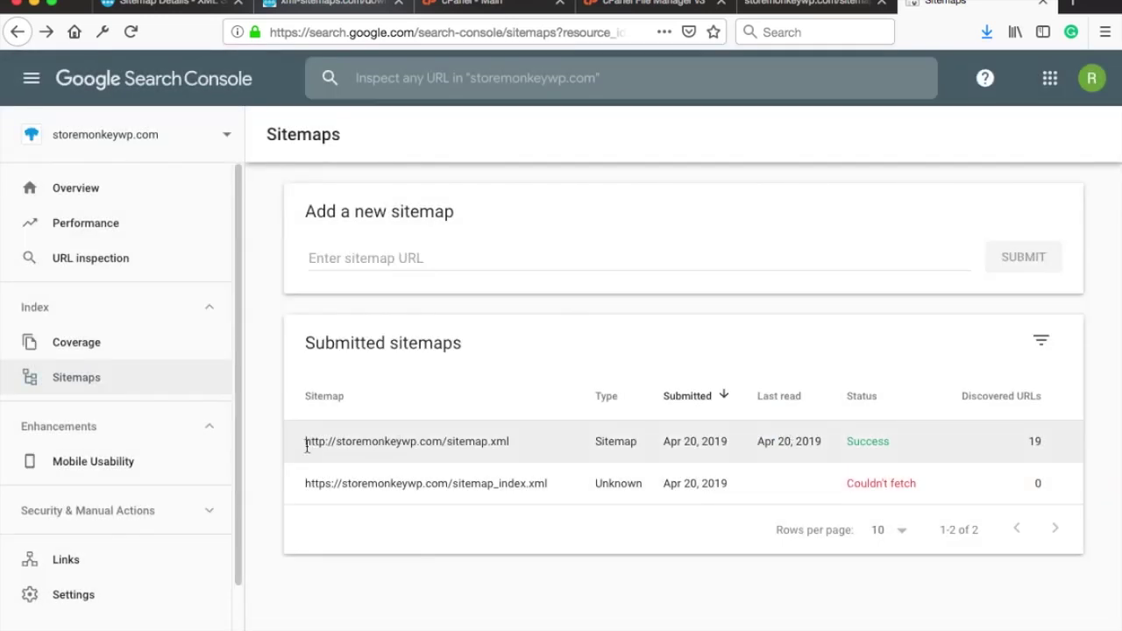
{"action": "left_click_drag", "start_coordinate": [305, 441], "coordinate": [1082, 434]}
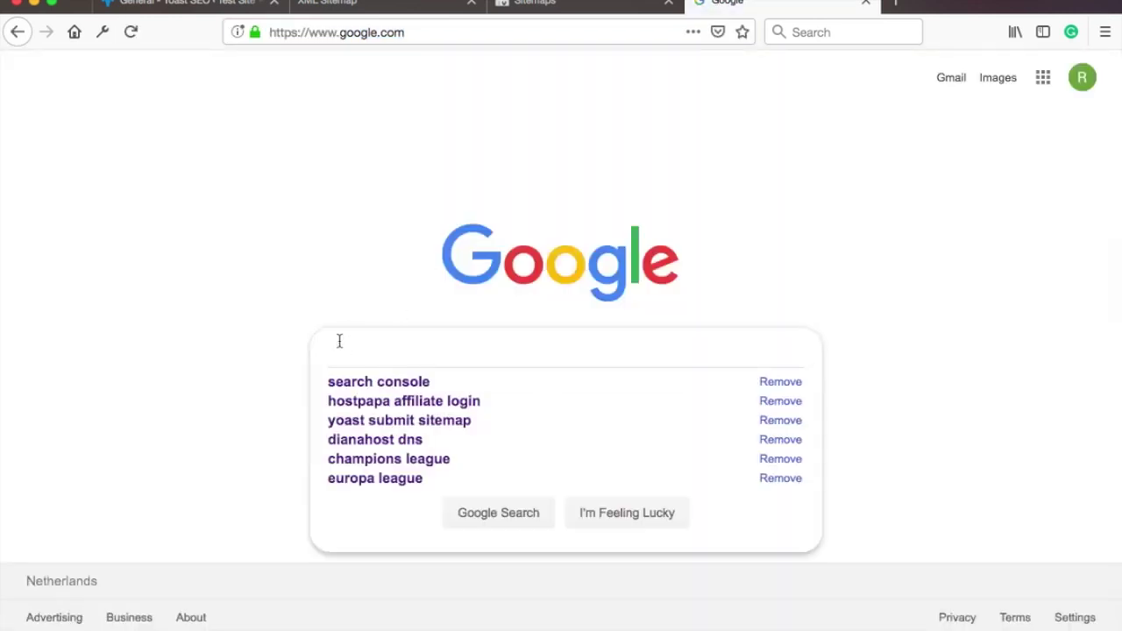
Search Google for site:storemonkeywp.com to list the site's indexed pages.
{"action": "type", "text": "site:"}
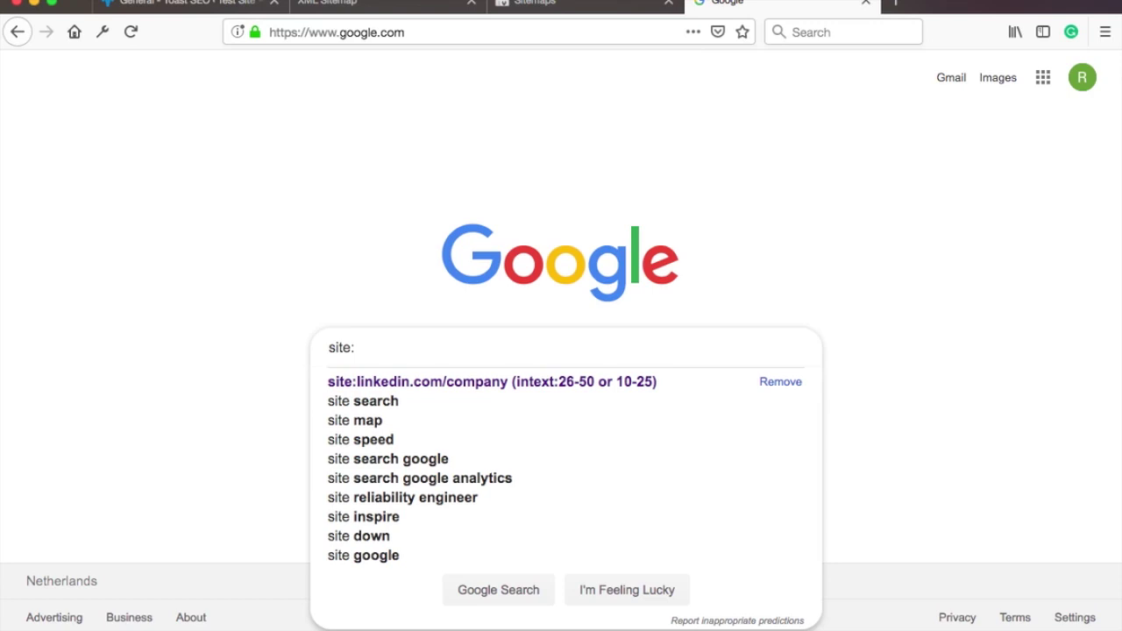
{"action": "type", "text": "storemon"}
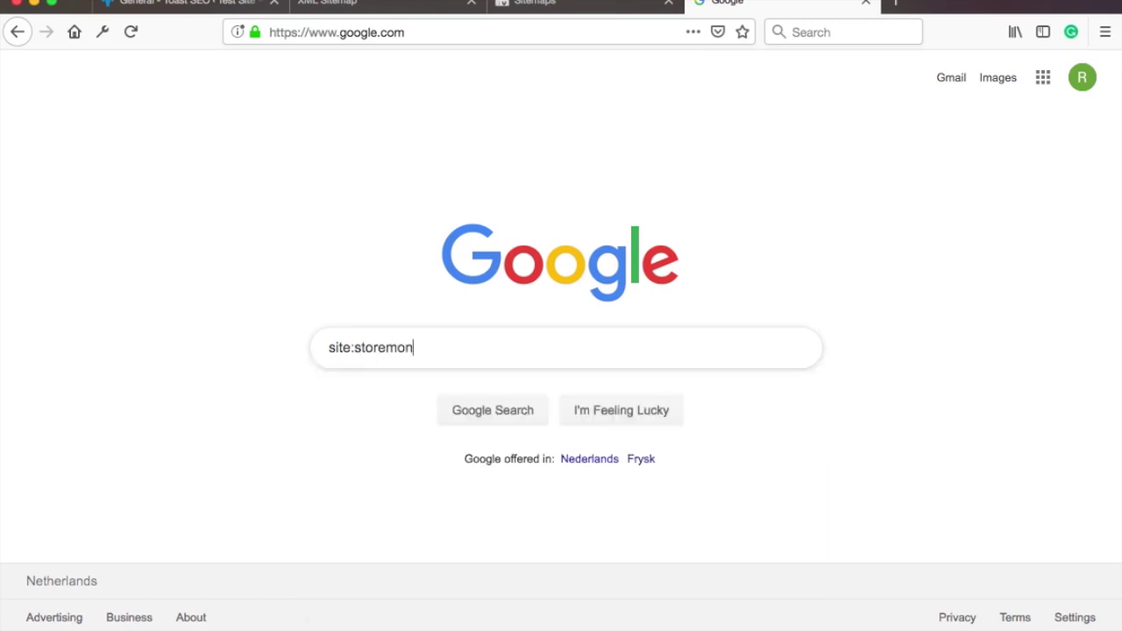
{"action": "type", "text": "keywp.com"}
{"action": "key", "text": "Return"}
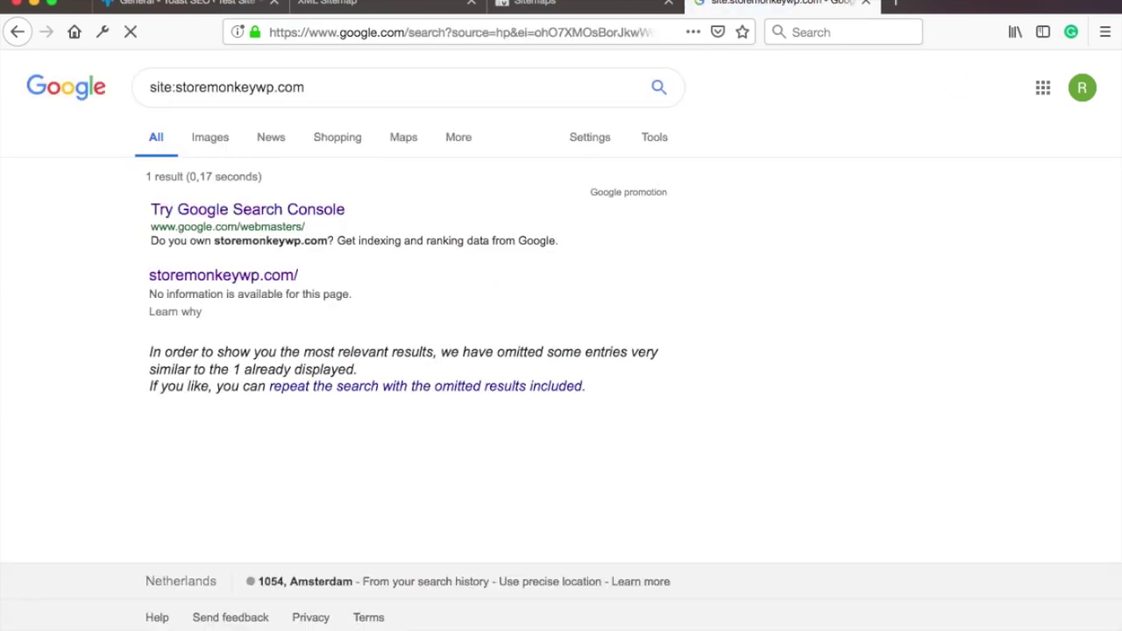